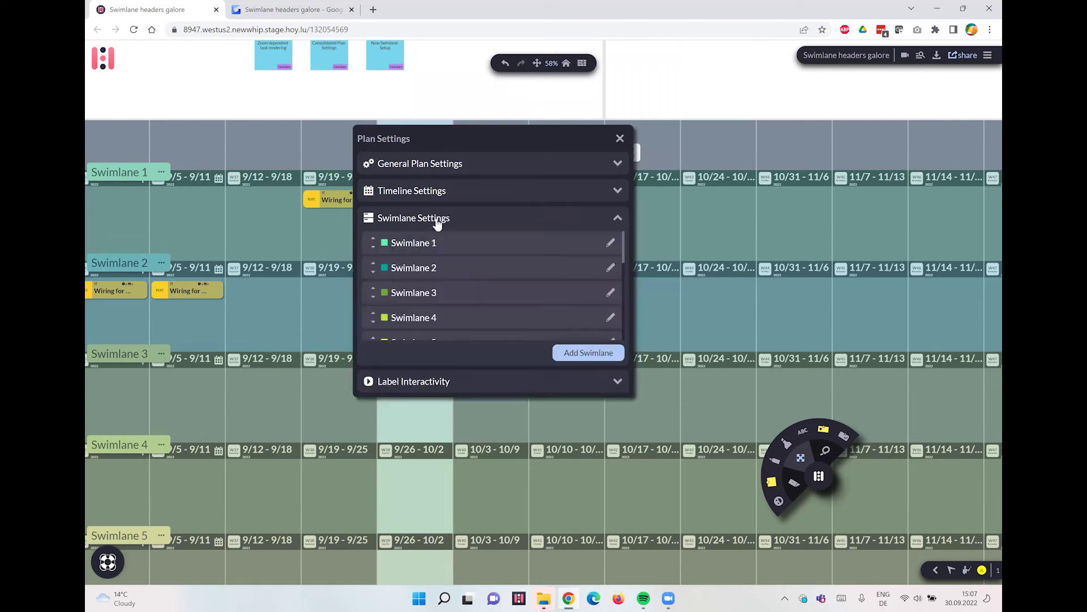
{"action": "scroll", "coordinate": [425, 268], "scroll_direction": "down", "scroll_amount": 5}
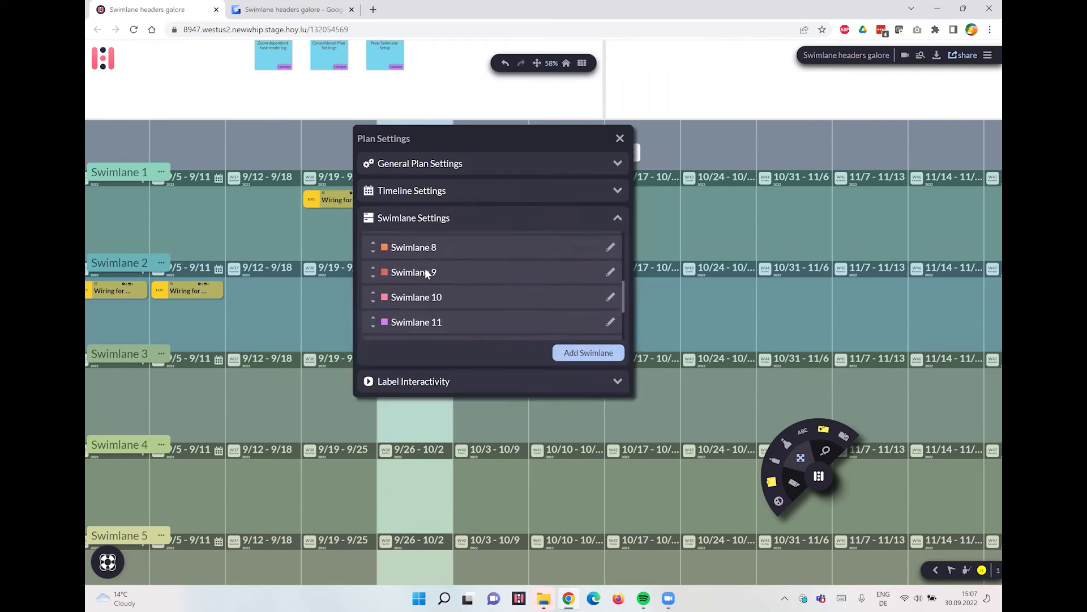
{"action": "scroll", "coordinate": [425, 268], "scroll_direction": "down", "scroll_amount": 3}
{"action": "scroll", "coordinate": [425, 268], "scroll_direction": "up", "scroll_amount": 8}
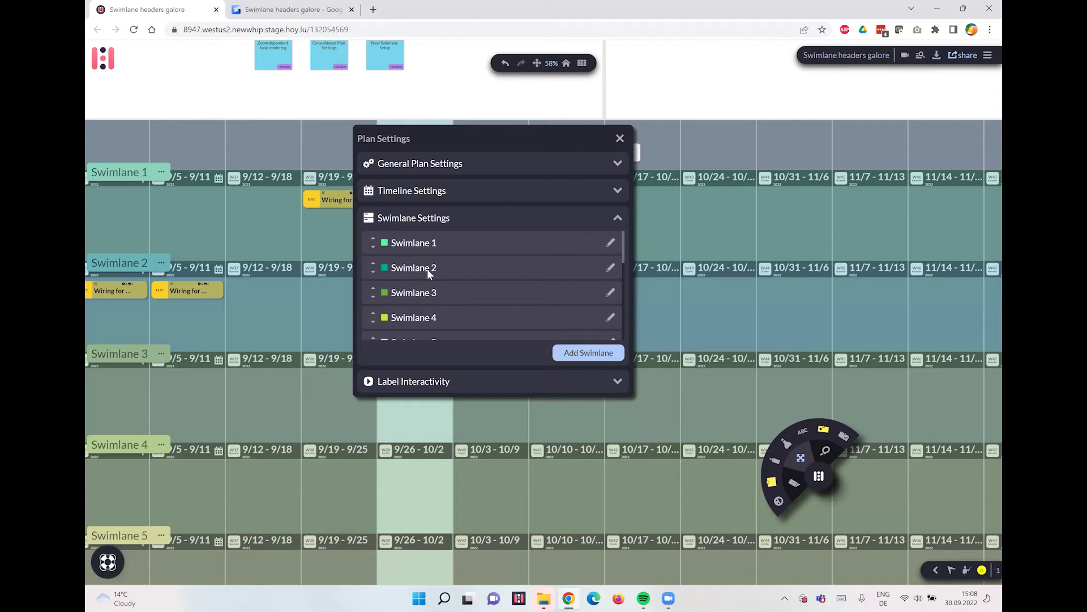
Move Swimlane 1 down two places and back to the top, then start adding a swimlane.
{"action": "left_click", "coordinate": [374, 247]}
{"action": "left_click", "coordinate": [373, 274]}
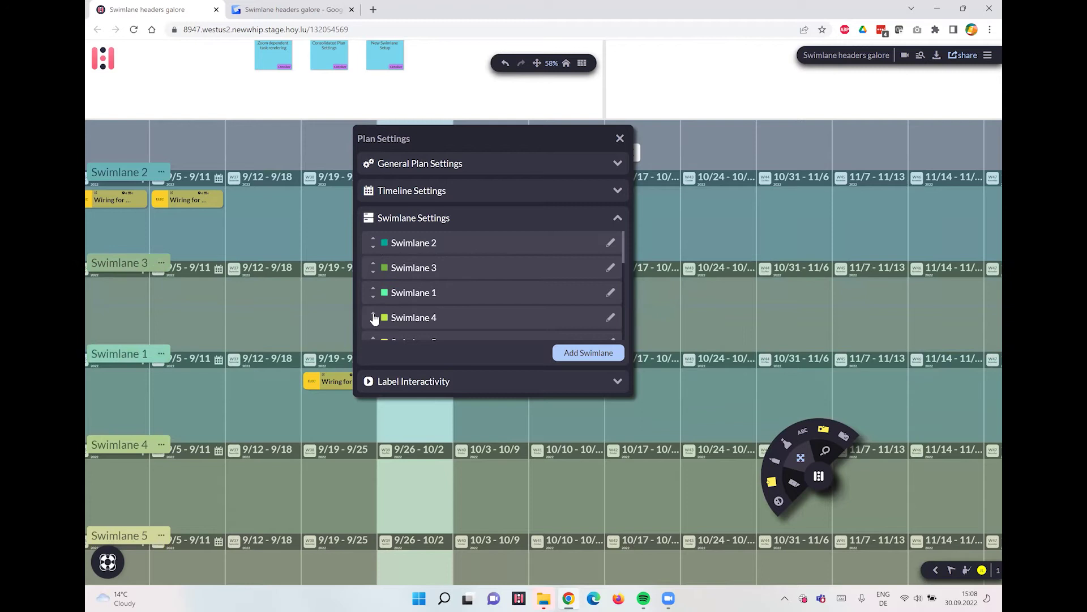
{"action": "left_click", "coordinate": [375, 287]}
{"action": "left_click", "coordinate": [374, 262]}
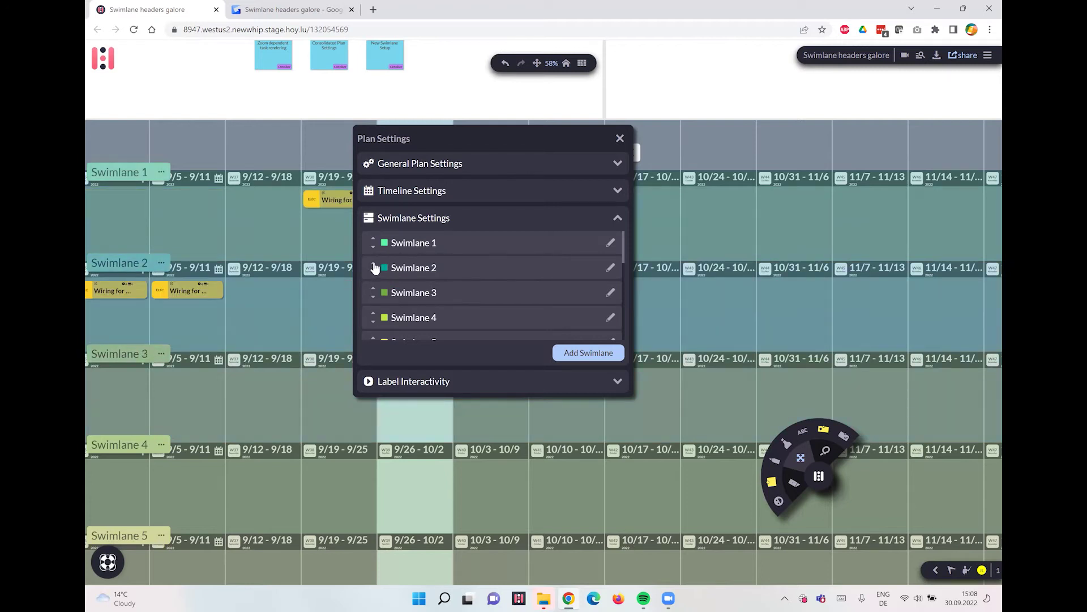
{"action": "left_click", "coordinate": [588, 353]}
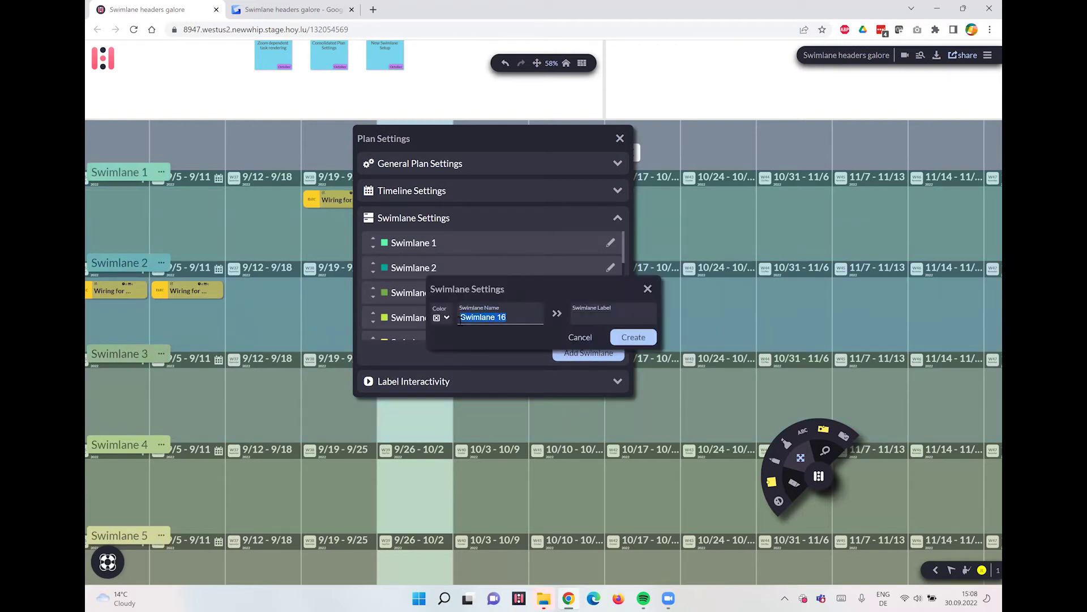
{"action": "type", "text": "New"}
Create the swimlane with name and label 'New' and a red color.
{"action": "left_click", "coordinate": [594, 318]}
{"action": "type", "text": "New"}
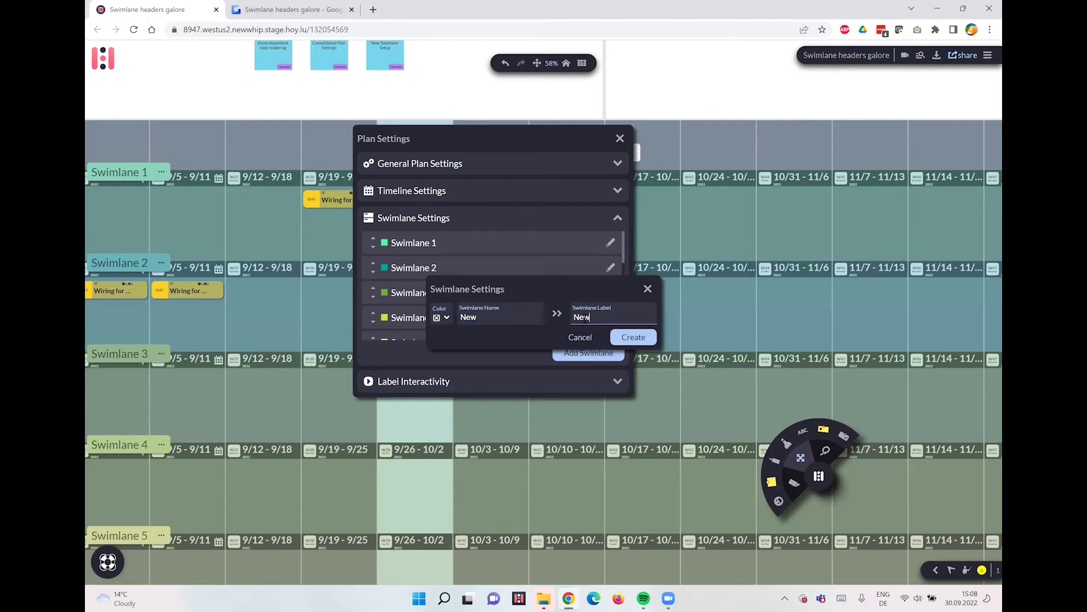
{"action": "left_click", "coordinate": [447, 321]}
{"action": "left_click", "coordinate": [460, 350]}
{"action": "left_click", "coordinate": [633, 337]}
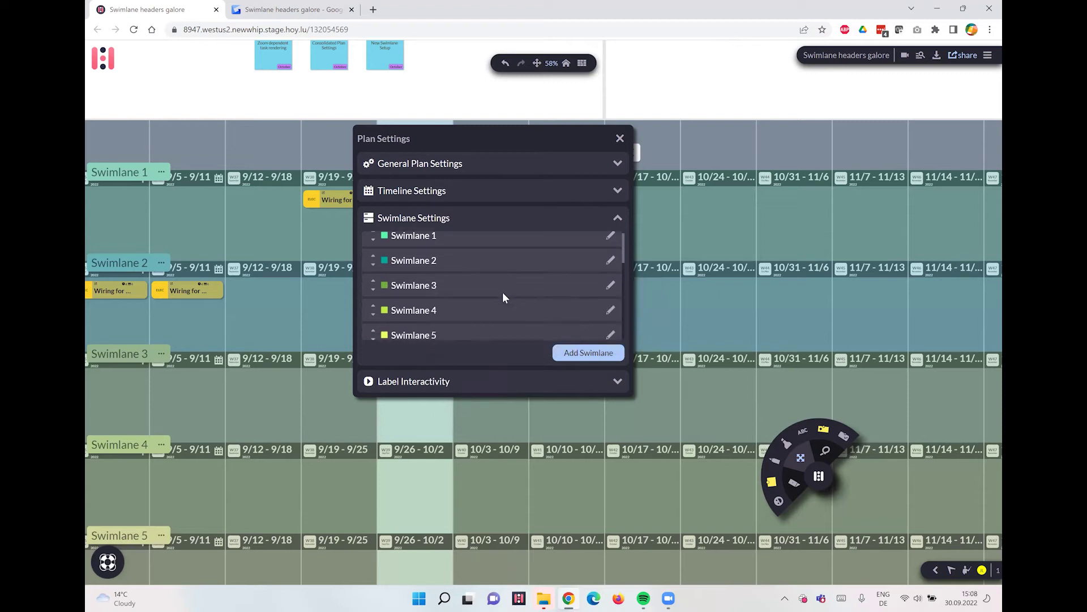
{"action": "scroll", "coordinate": [503, 291], "scroll_direction": "down", "scroll_amount": 5}
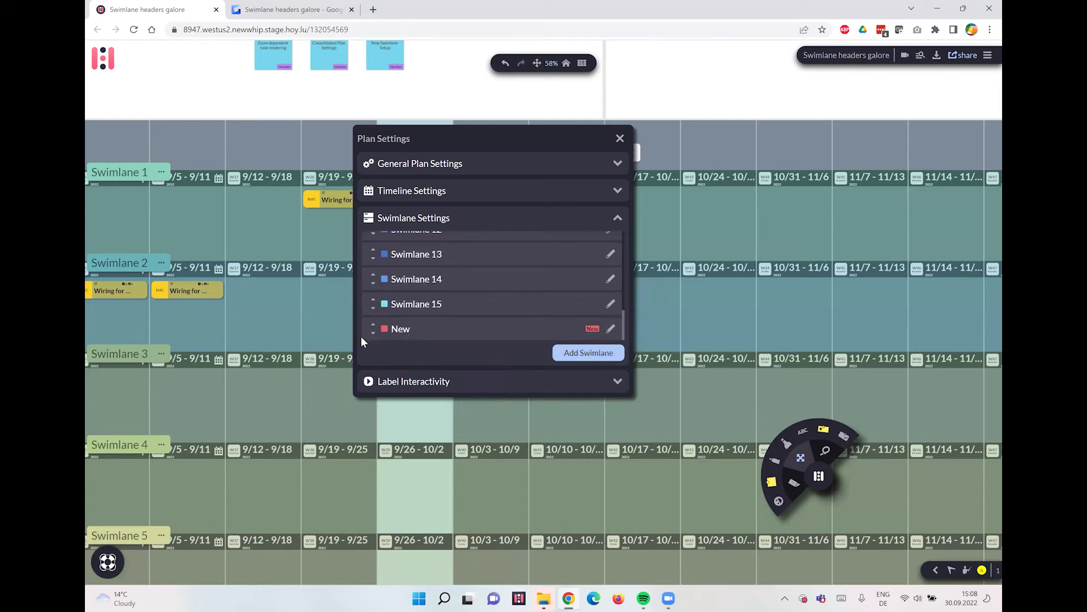
Drag the New swimlane to the top of the list, above Swimlane 1.
{"action": "left_click_drag", "start_coordinate": [373, 329], "coordinate": [373, 238]}
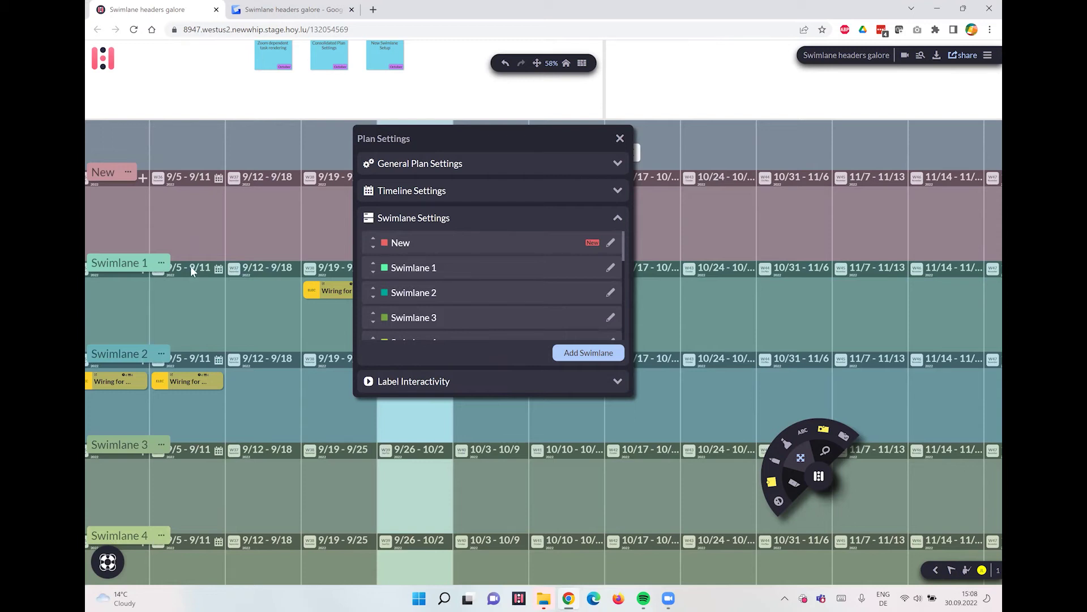
{"action": "left_click_drag", "start_coordinate": [251, 314], "coordinate": [274, 292]}
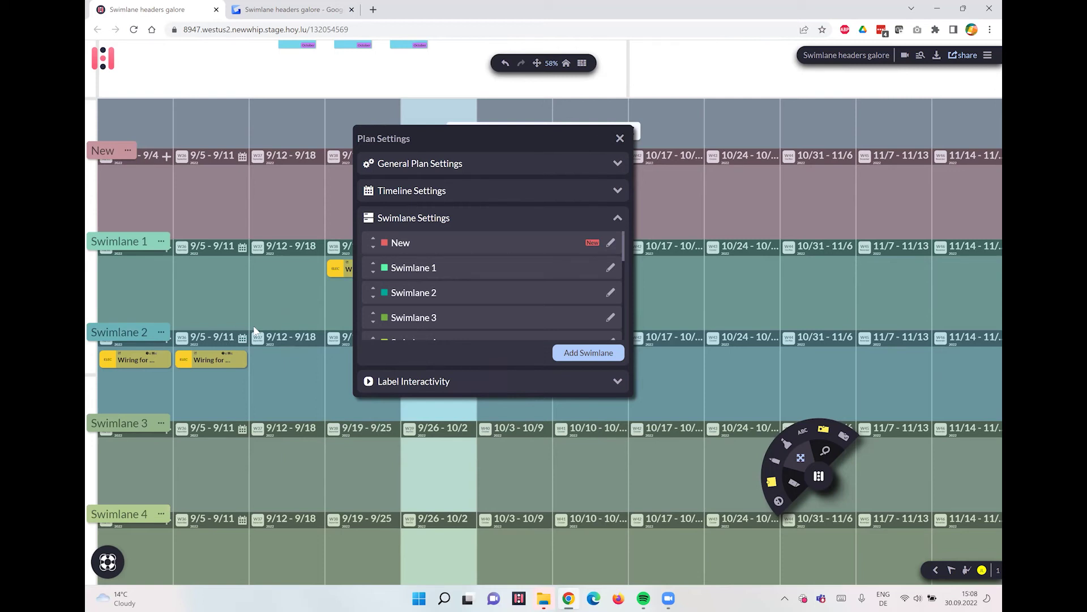
{"action": "left_click", "coordinate": [611, 294]}
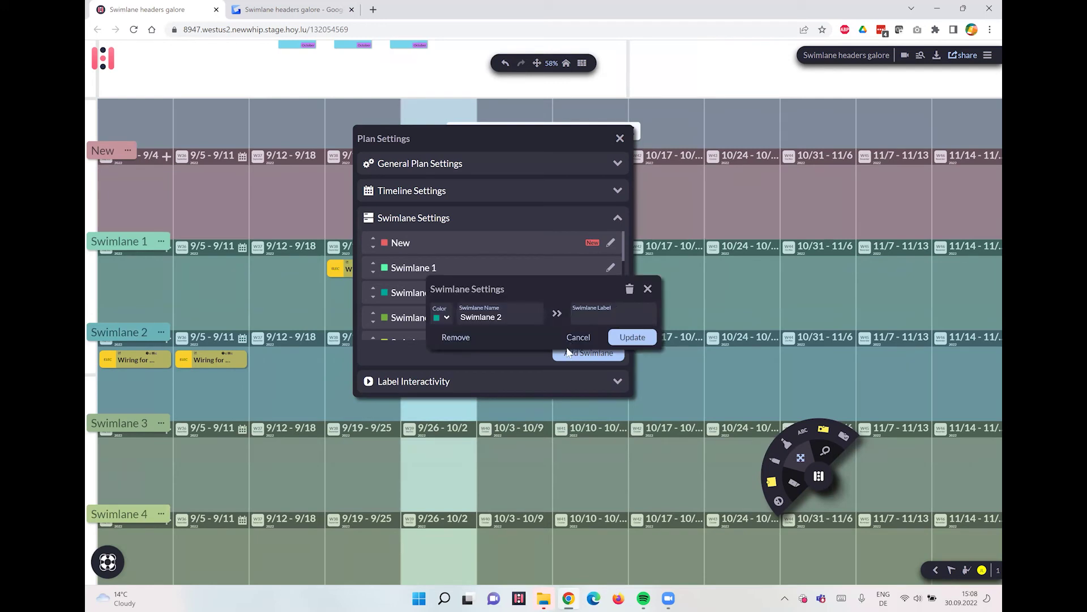
{"action": "left_click", "coordinate": [455, 338]}
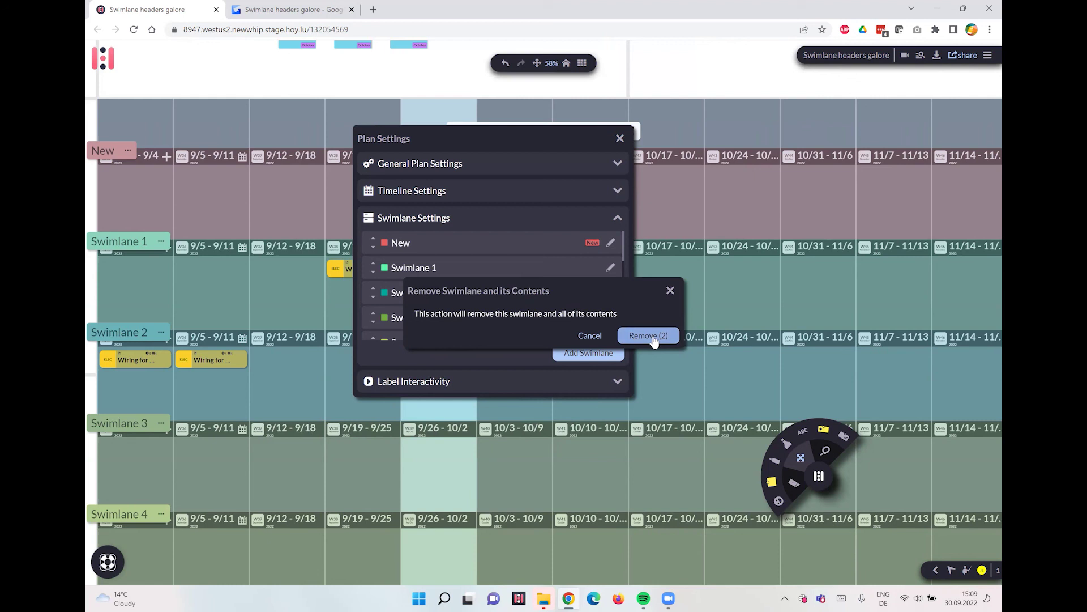
{"action": "left_click", "coordinate": [653, 337]}
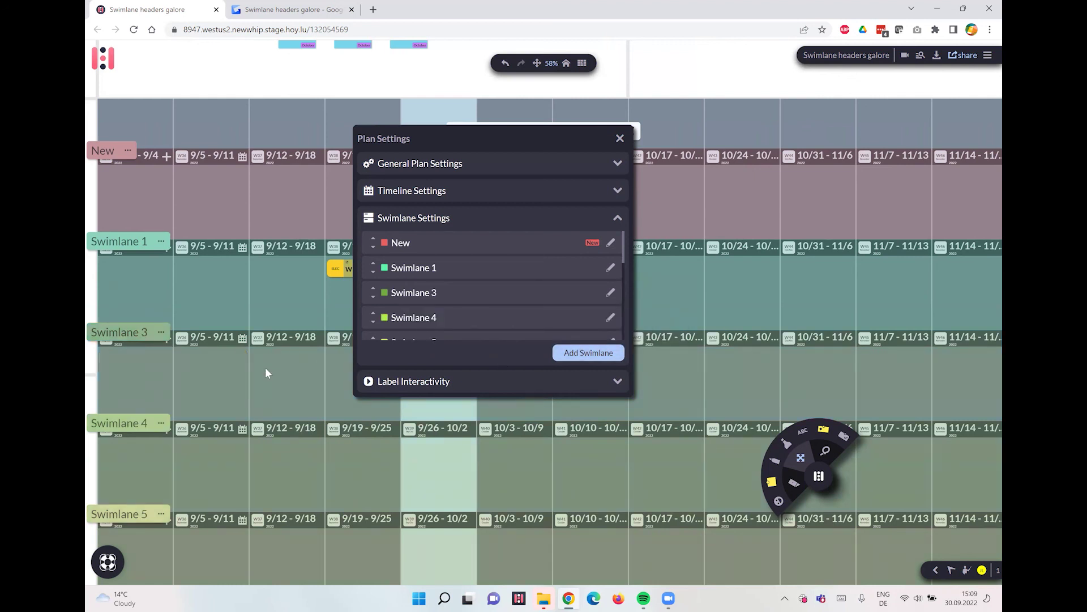
{"action": "left_click", "coordinate": [503, 64]}
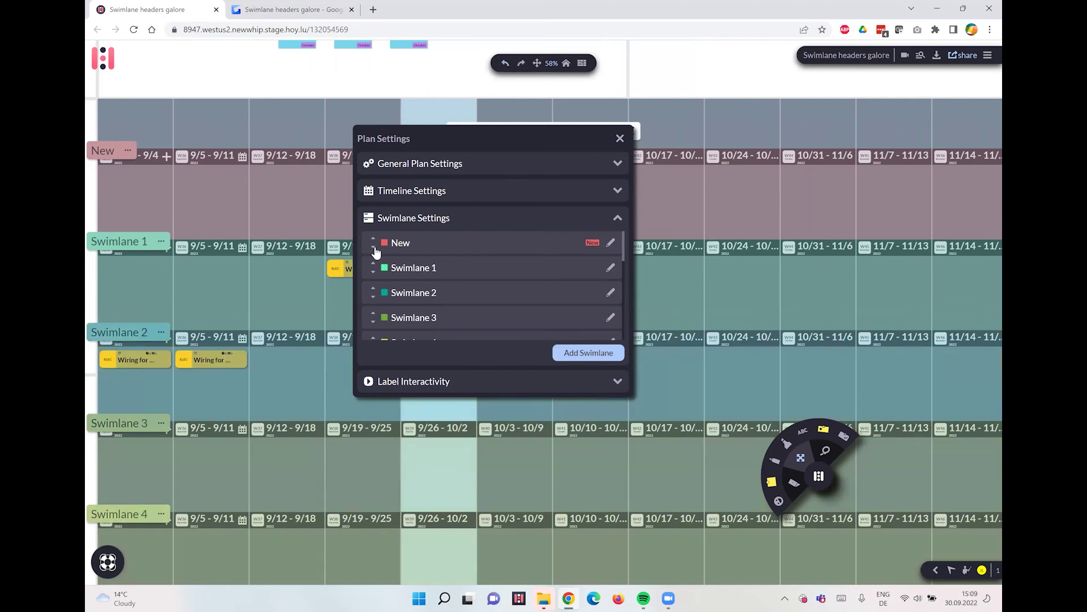